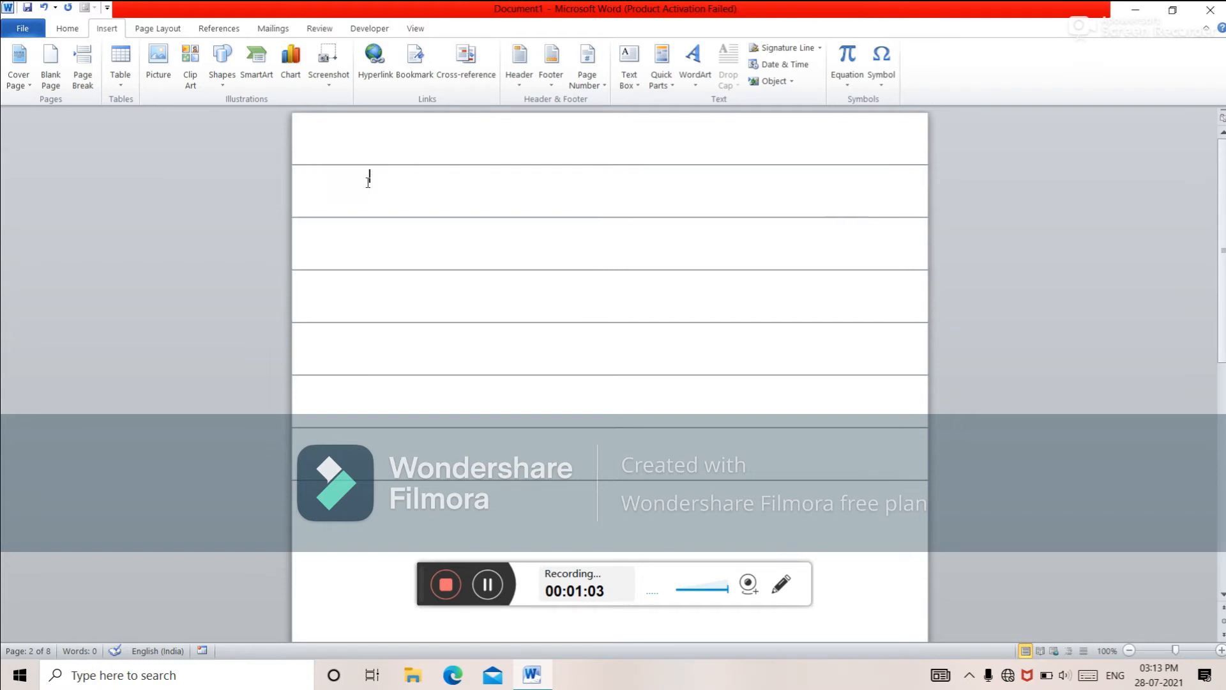
Step: Enter "Chapter 1" on page 2 and apply the Heading 1 style to it
text(chapter)
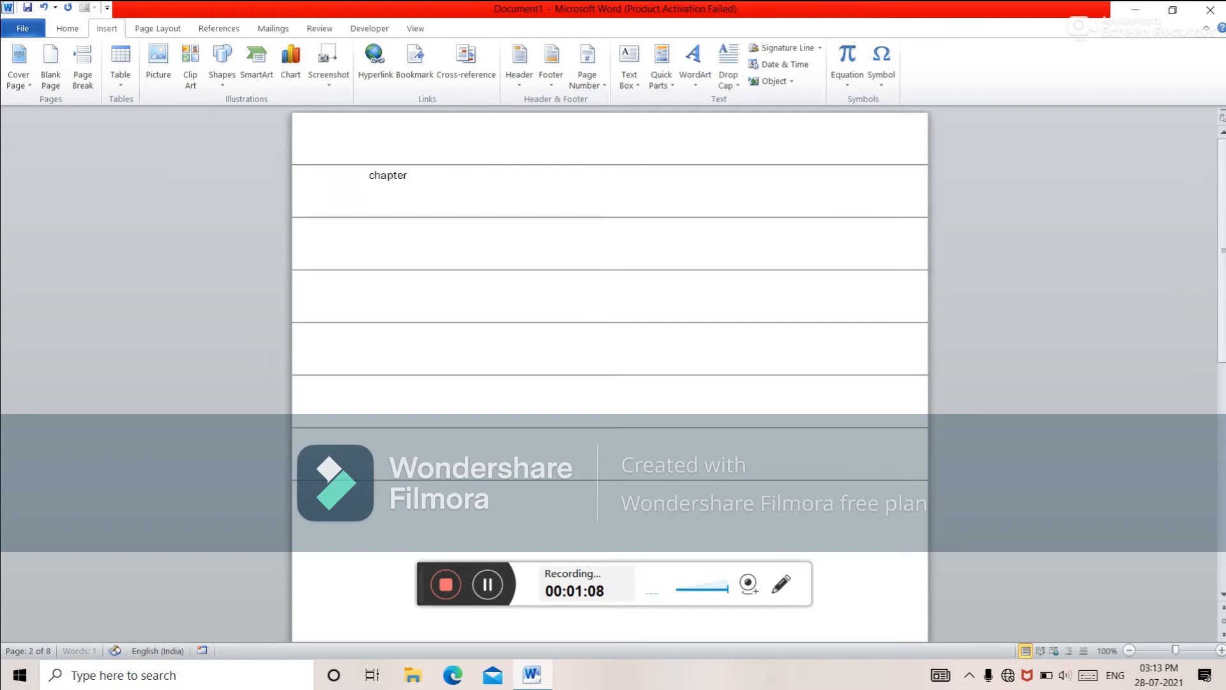
text( 1)
click(74, 28)
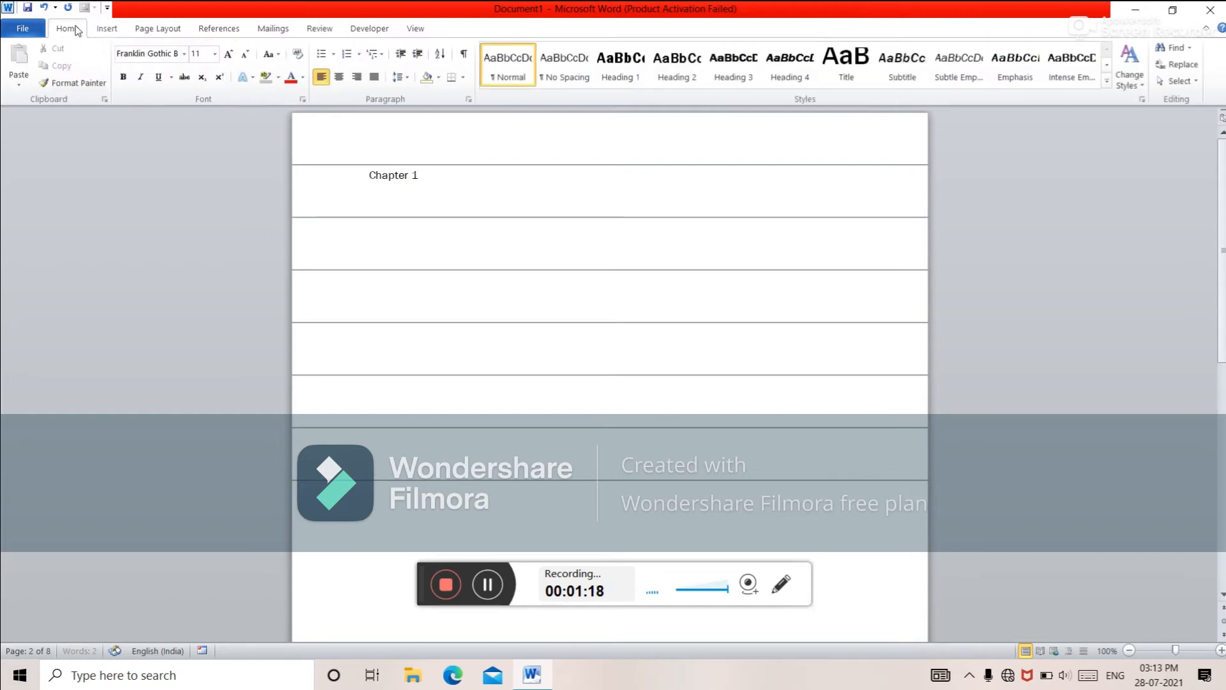
click(610, 69)
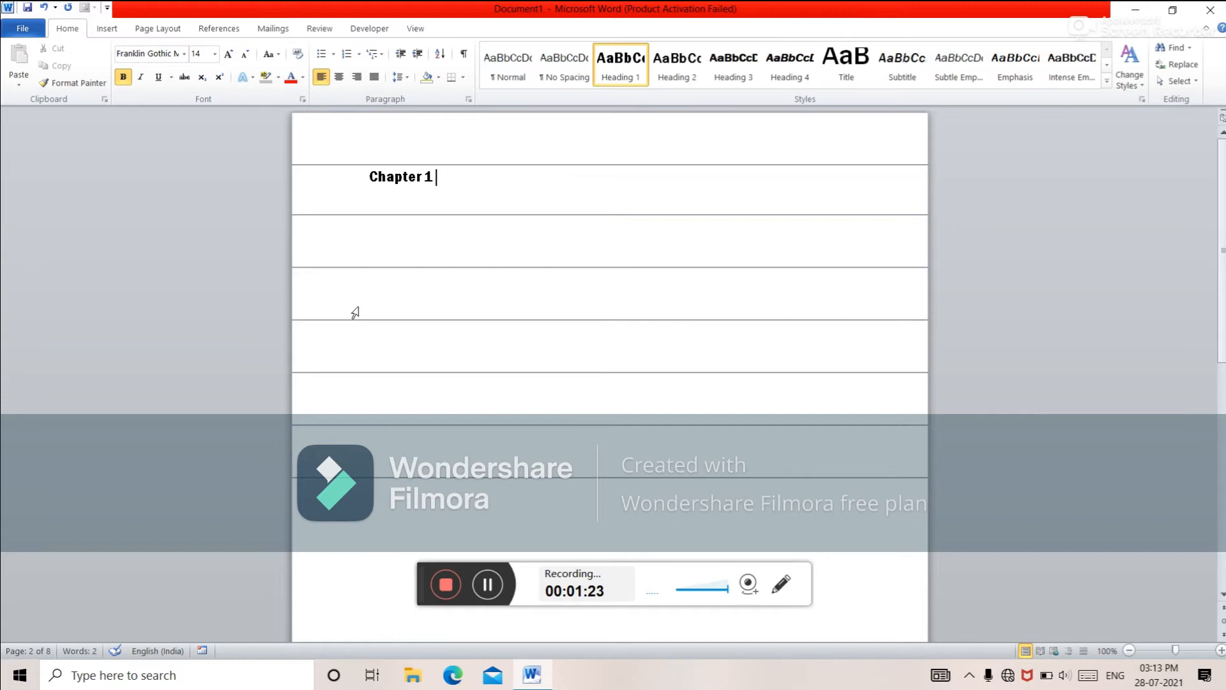
Step: Append "DCA" in capitals to the Chapter 1 heading
text(dca)
click(450, 178)
key(BackSpace)
text(D)
click(473, 179)
key(BackSpace)
key(BackSpace)
text(CA)
Step: Add the heading "Chapter 2 c++" in Heading 2 style on page 5
click(382, 335)
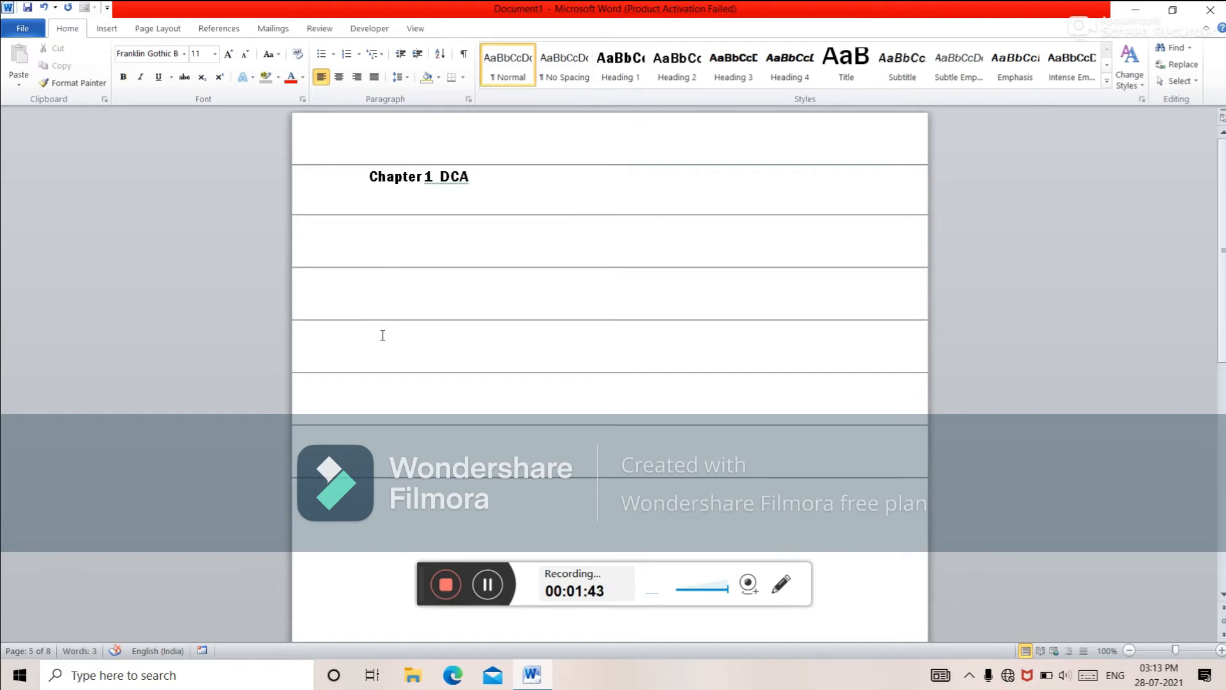
click(675, 77)
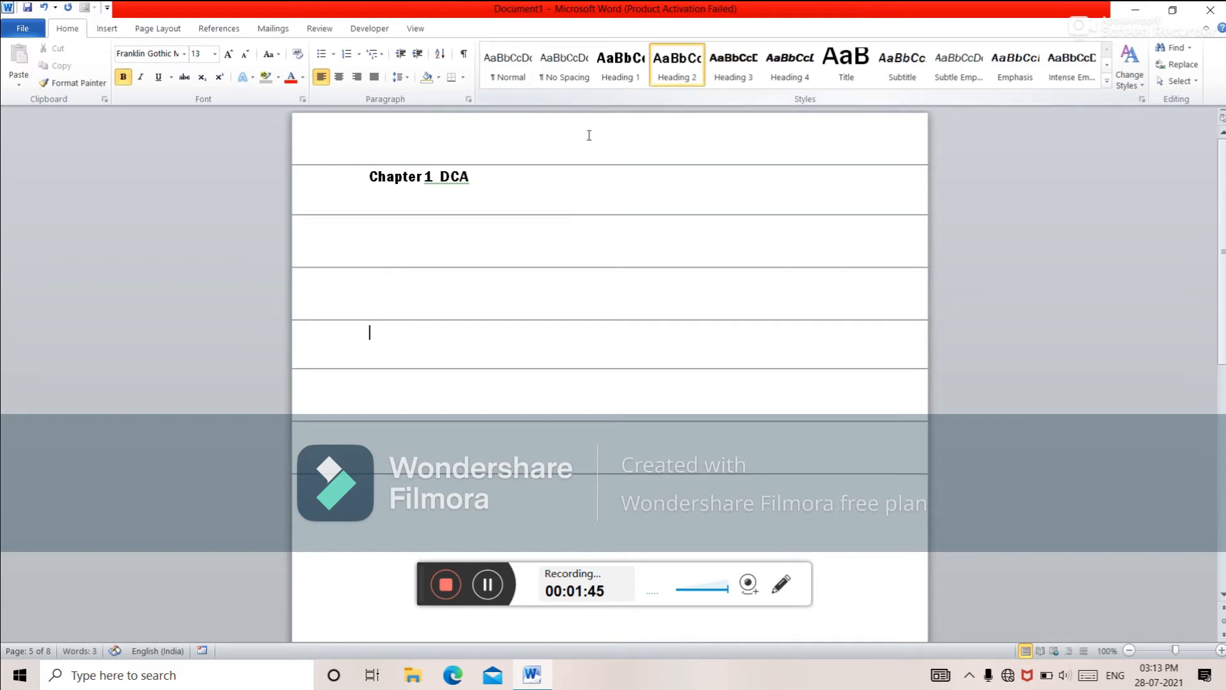
text(chapter)
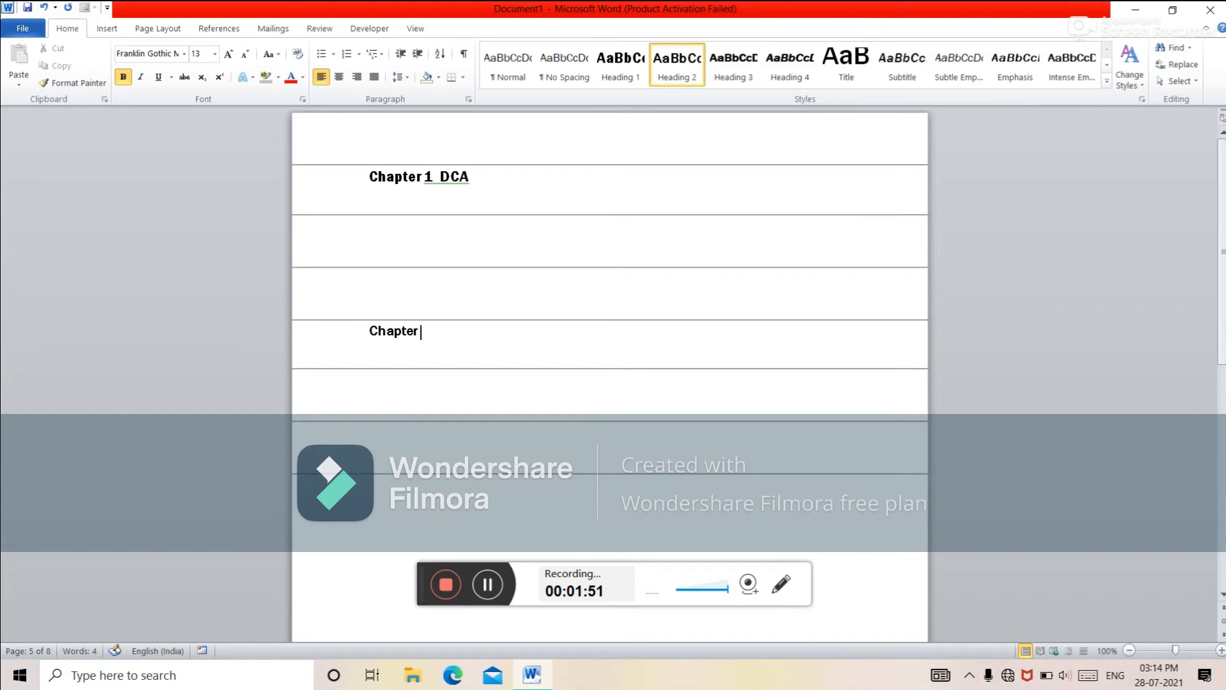
text( 2 c++)
Step: Add the line "ms word , ms excel" in Heading 1 style directly below the Chapter 1 DCA heading
click(475, 182)
key(Return)
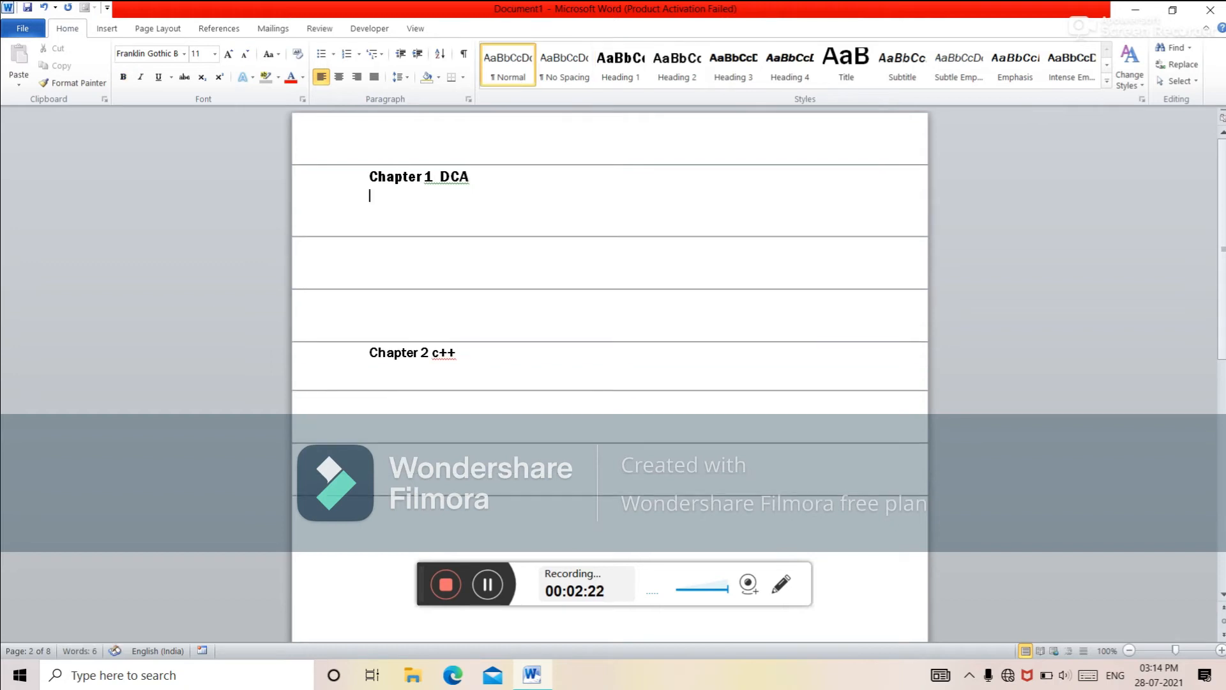
text(ms)
key(BackSpace)
key(BackSpace)
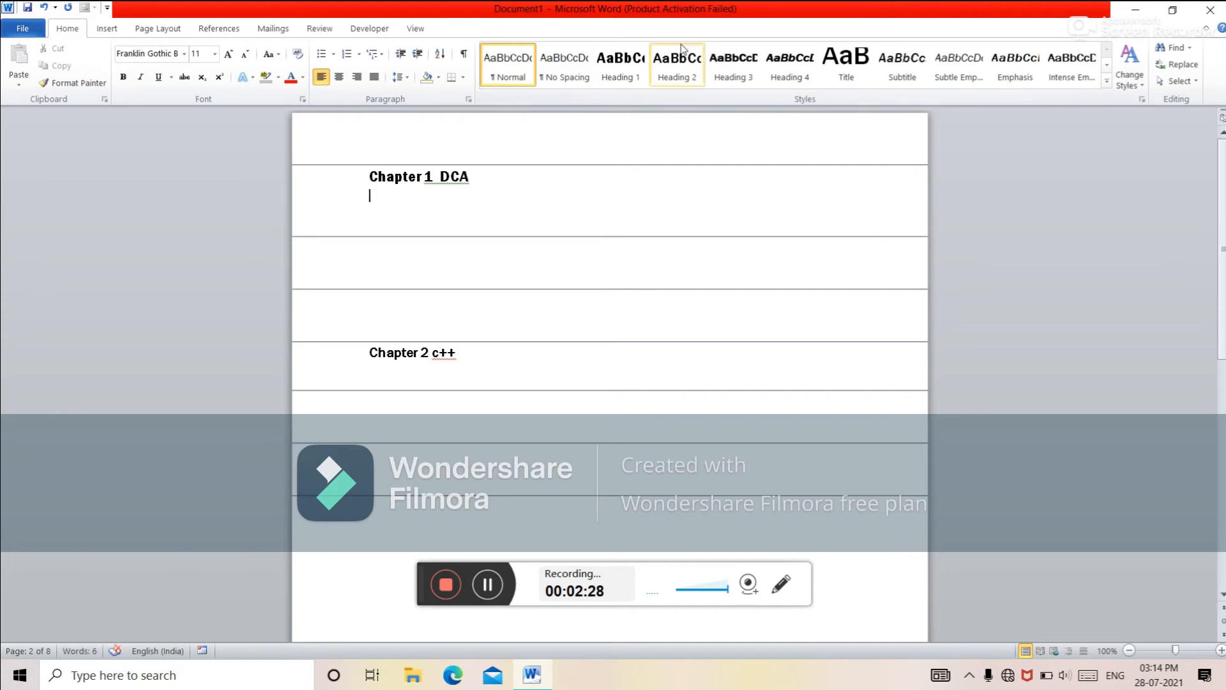
click(623, 72)
text(Ns w)
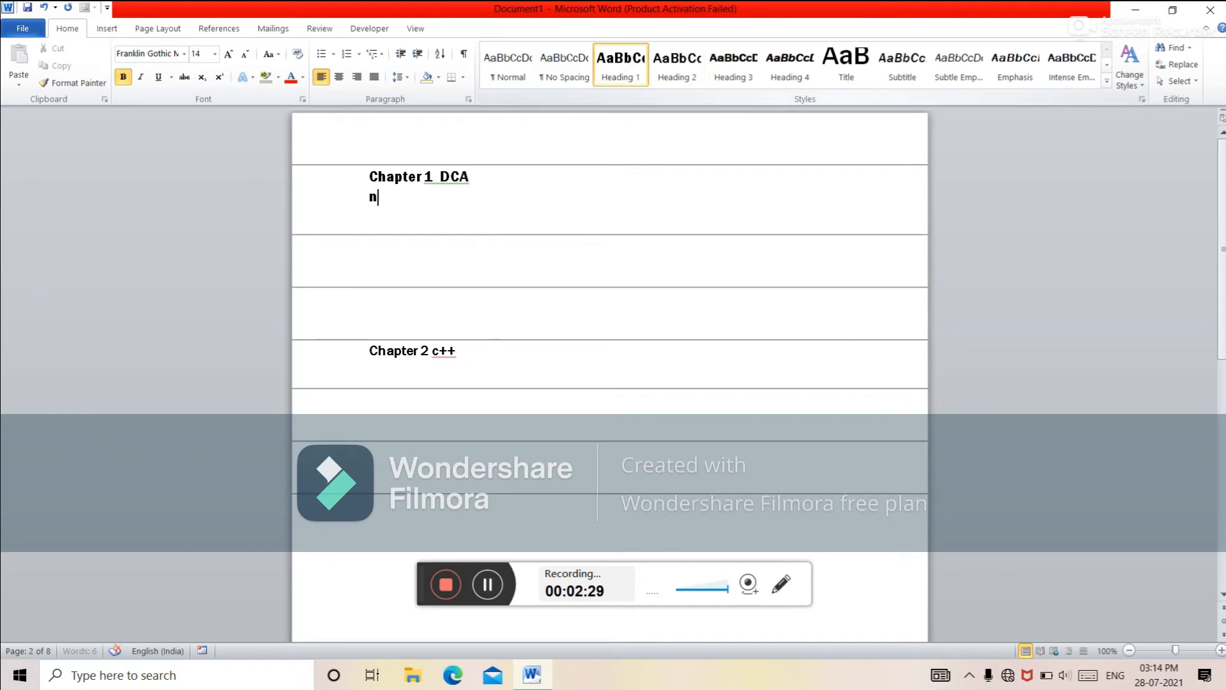
text(ord)
click(379, 197)
key(BackSpace)
text(m)
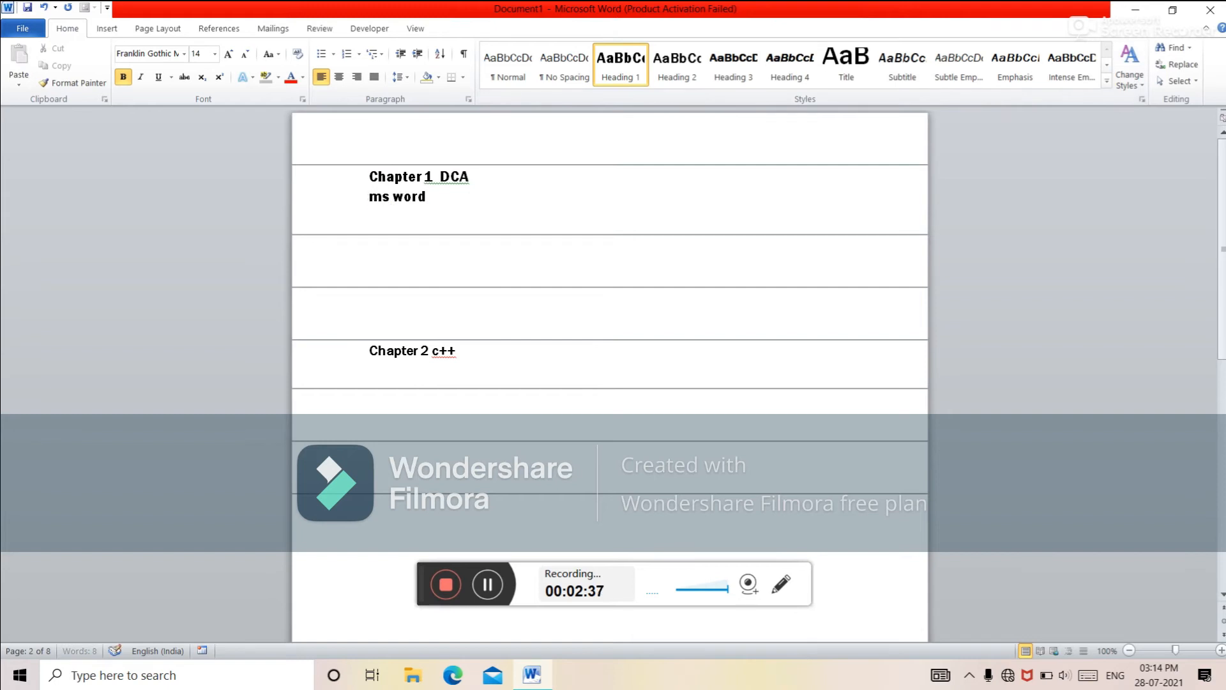
click(446, 199)
text(, ms excel)
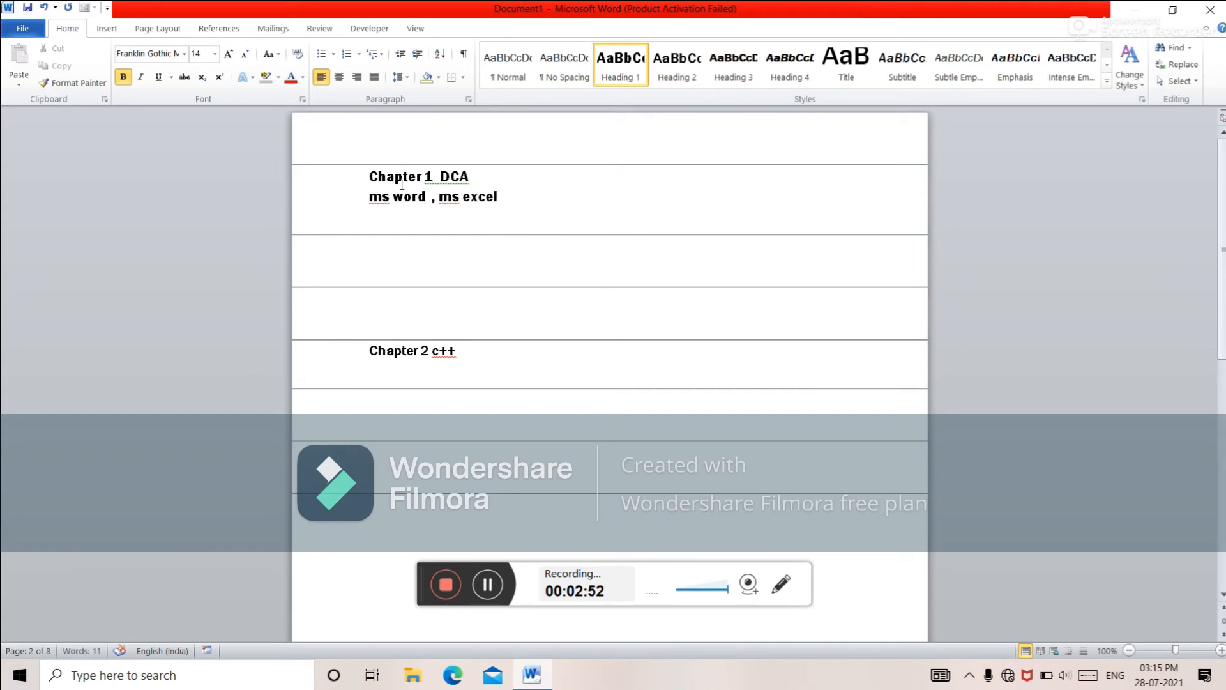
Step: Insert a custom table of contents in the Formal format on page 1
click(365, 143)
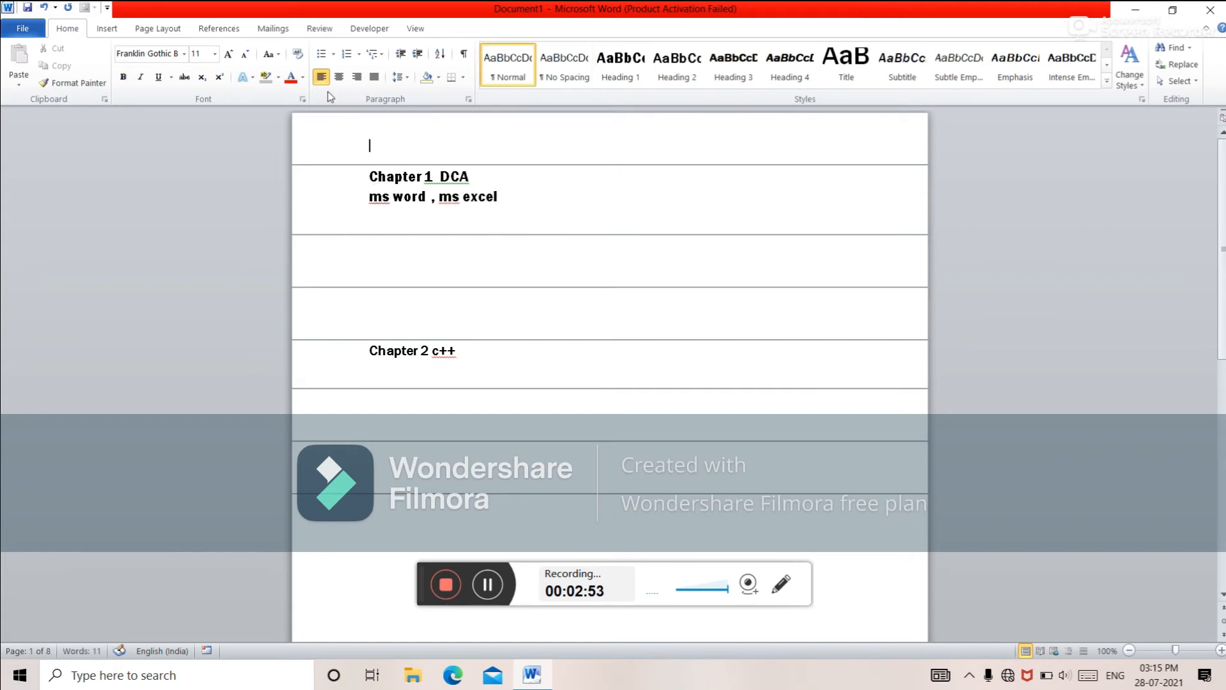
click(223, 27)
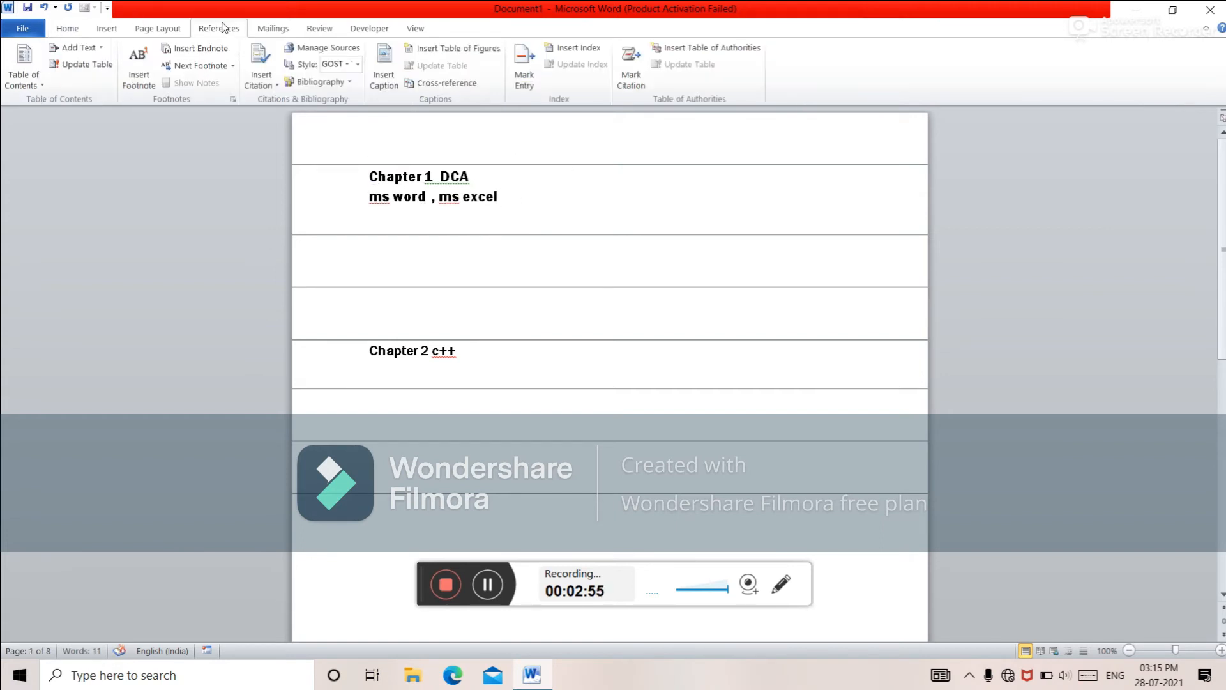
click(33, 79)
click(34, 79)
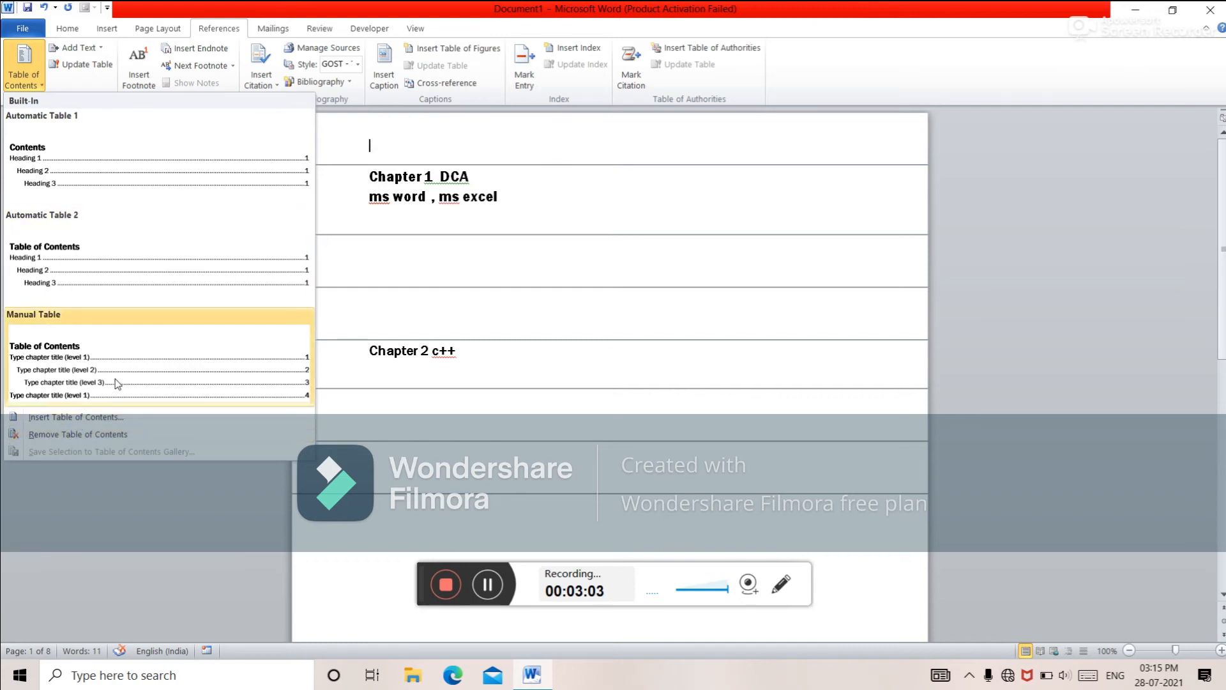
click(93, 419)
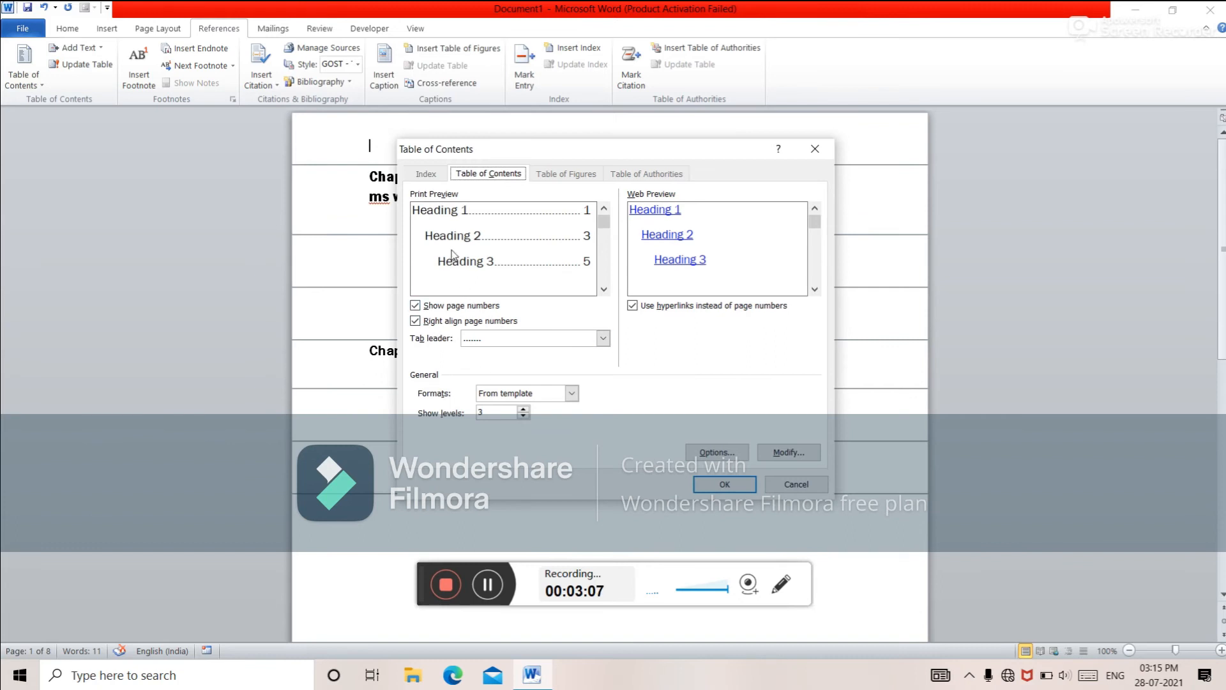
click(572, 395)
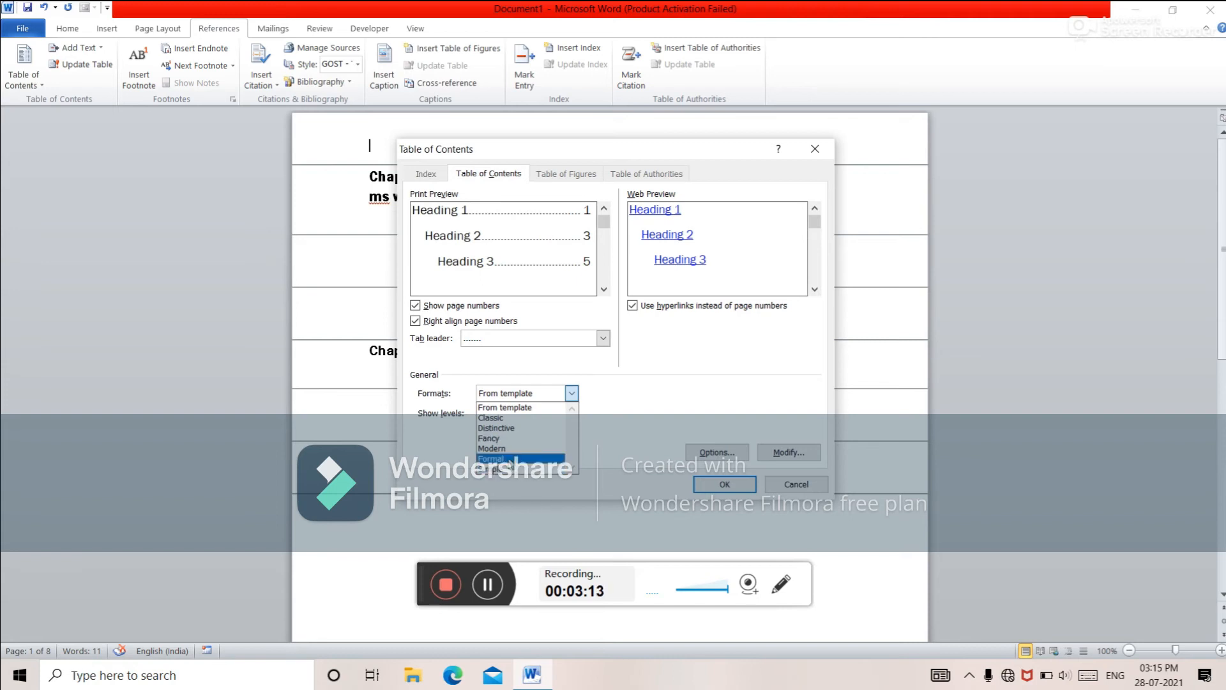
click(509, 458)
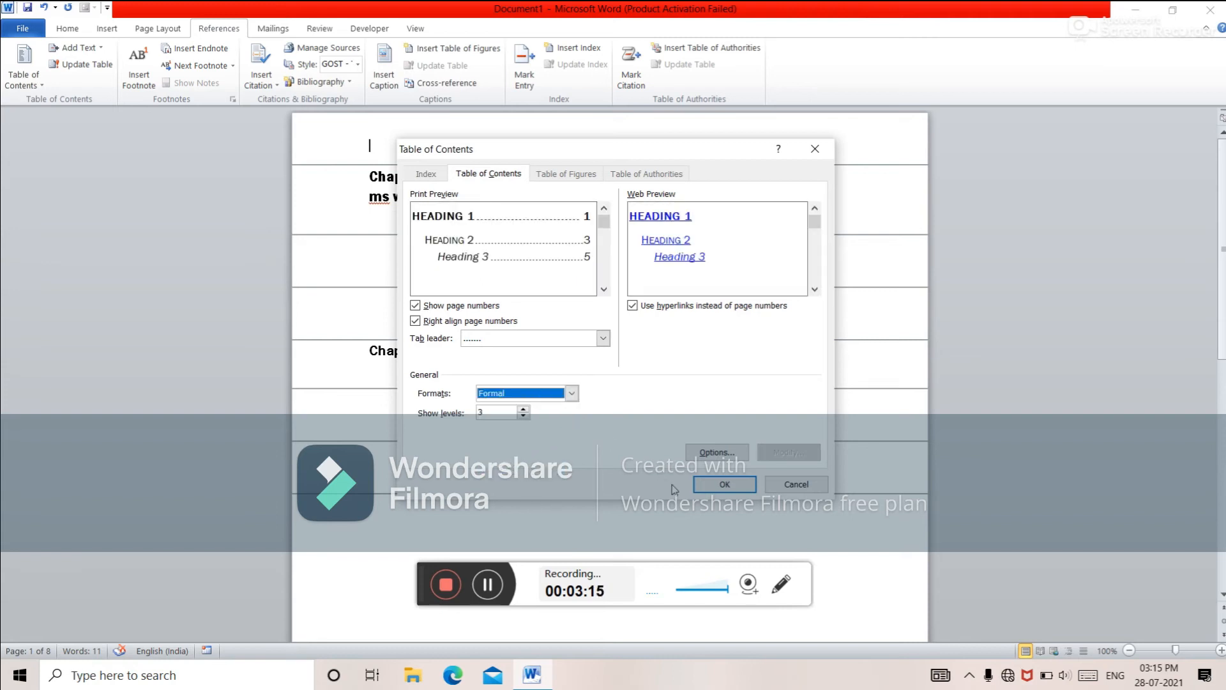
click(708, 489)
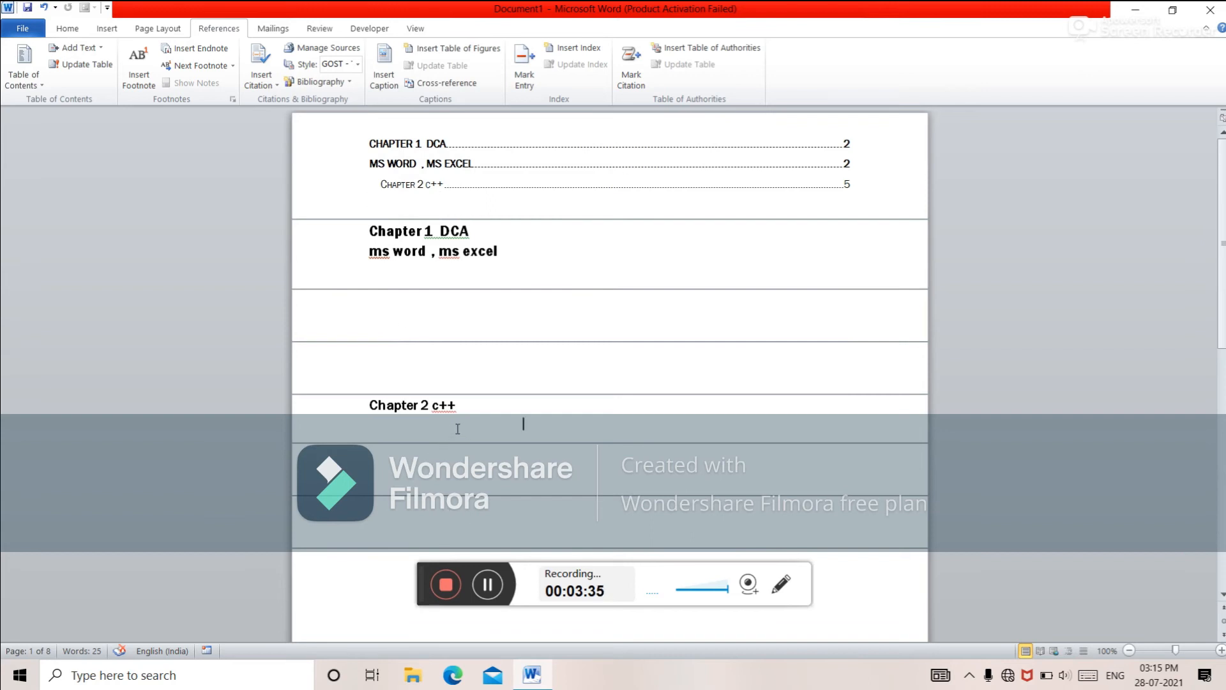
Step: Add the line "introduction" in Subtitle style below the Chapter 2 c++ heading
click(435, 421)
text(It)
key(BackSpace)
text(n)
key(BackSpace)
click(66, 29)
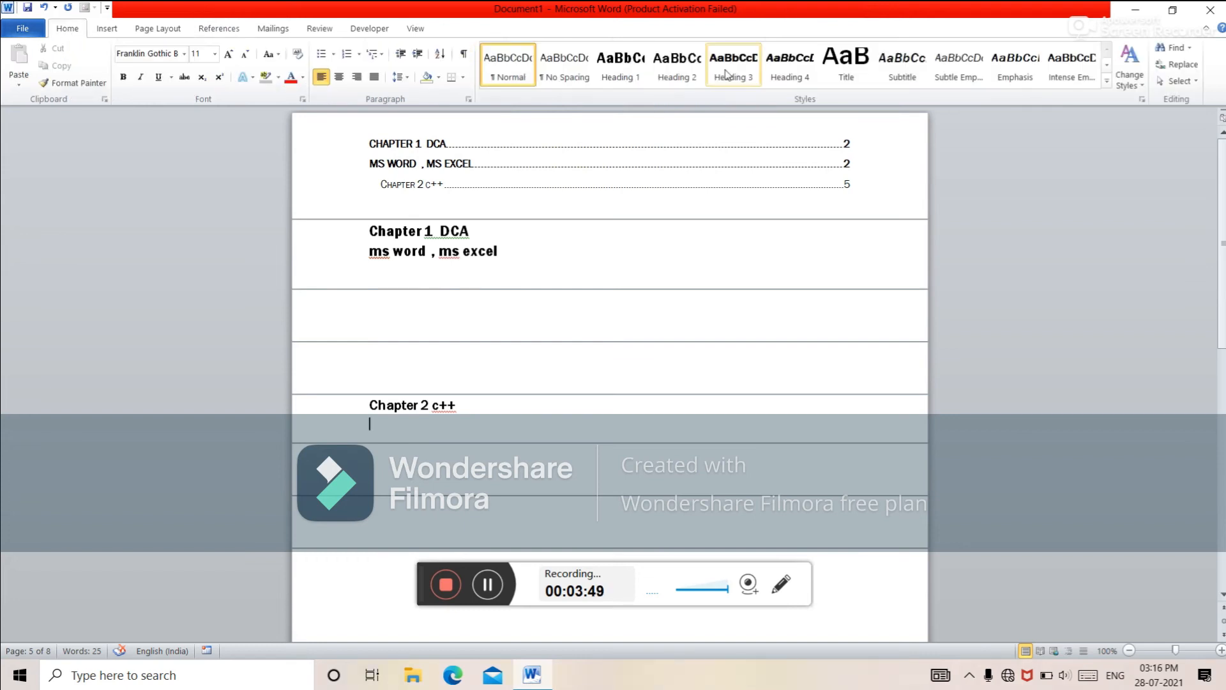
click(900, 64)
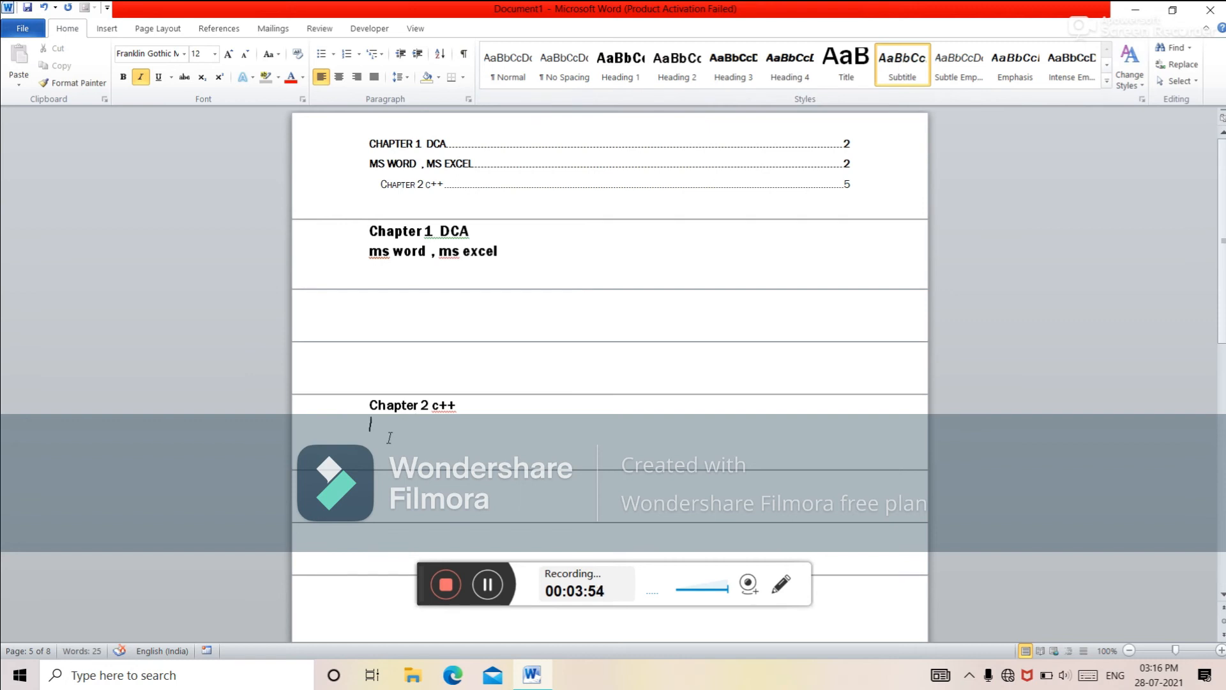
text(i)
text(ntro)
text(duc)
text(to)
text(ion)
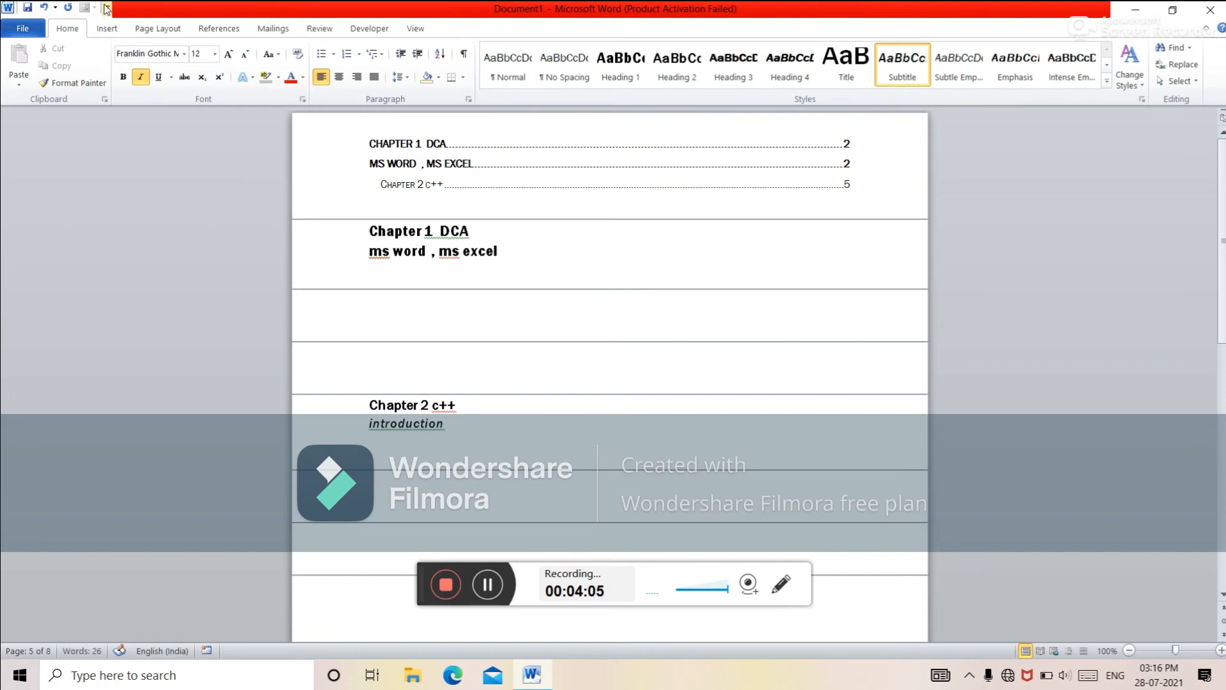
Step: Update the entire table of contents after adding the introduction subtitle
click(234, 28)
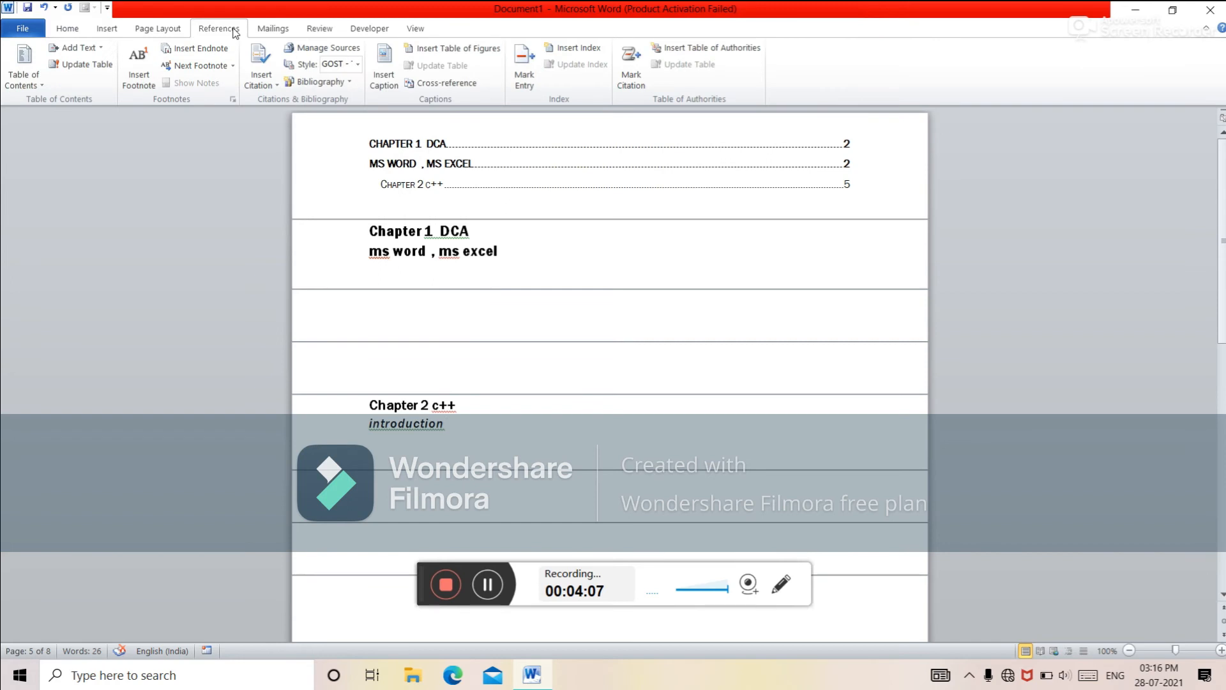
click(76, 66)
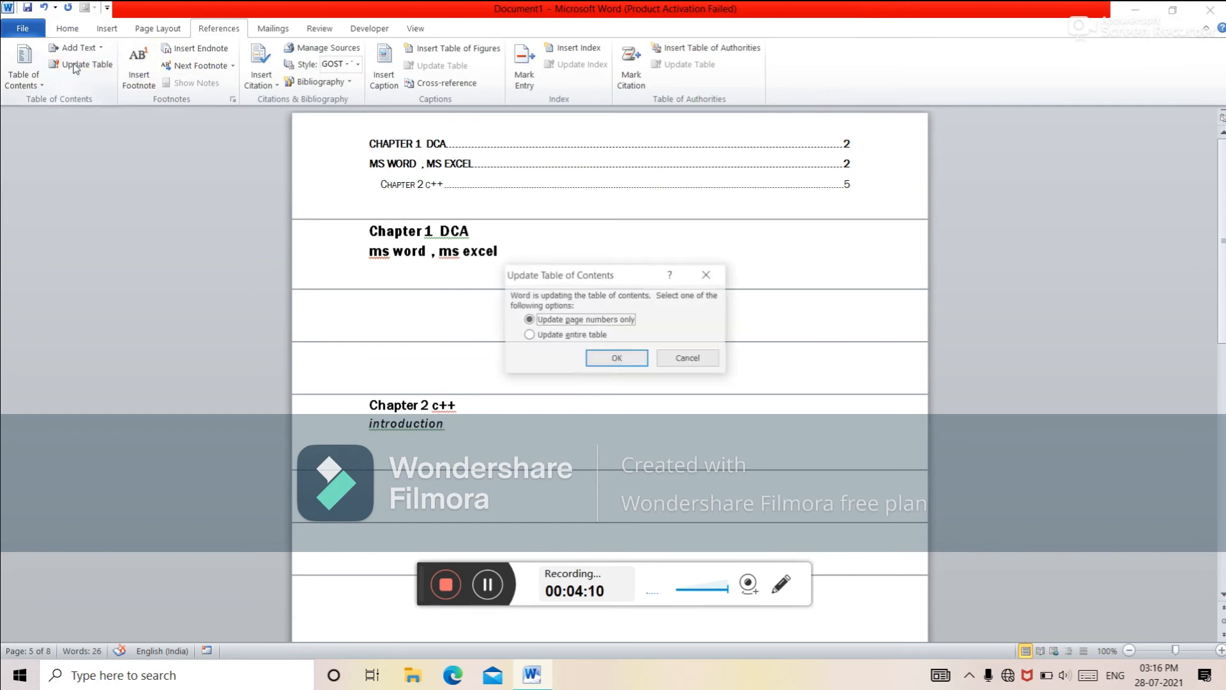
click(528, 335)
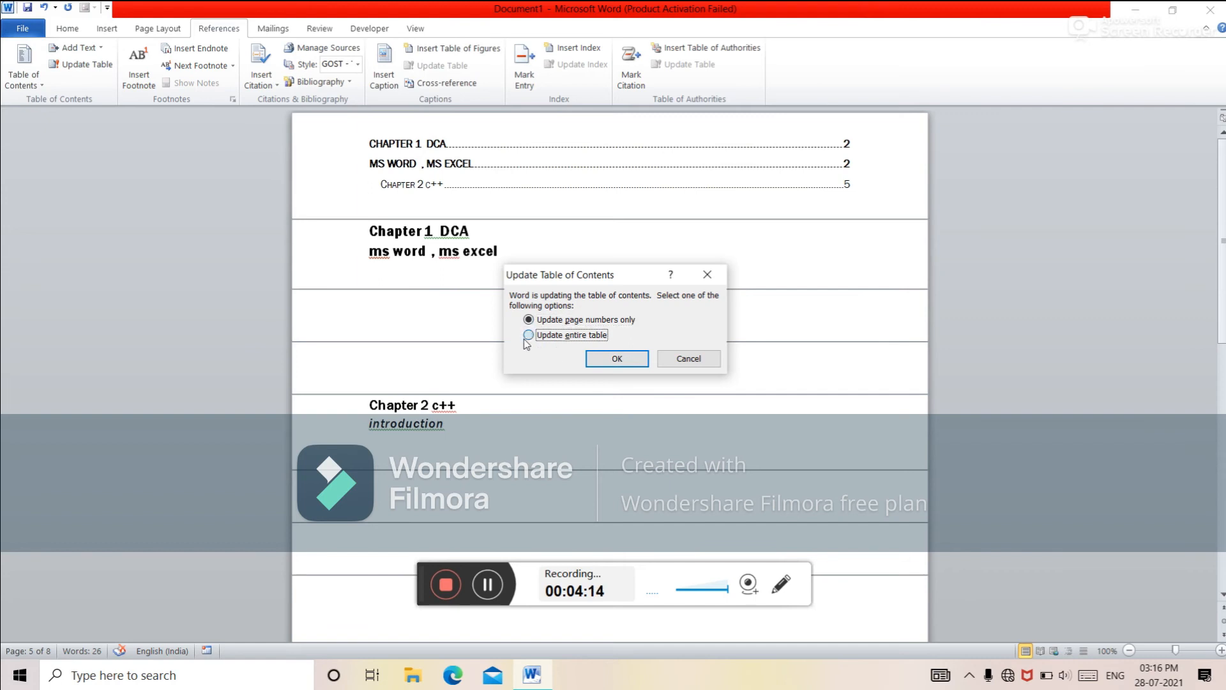
click(614, 359)
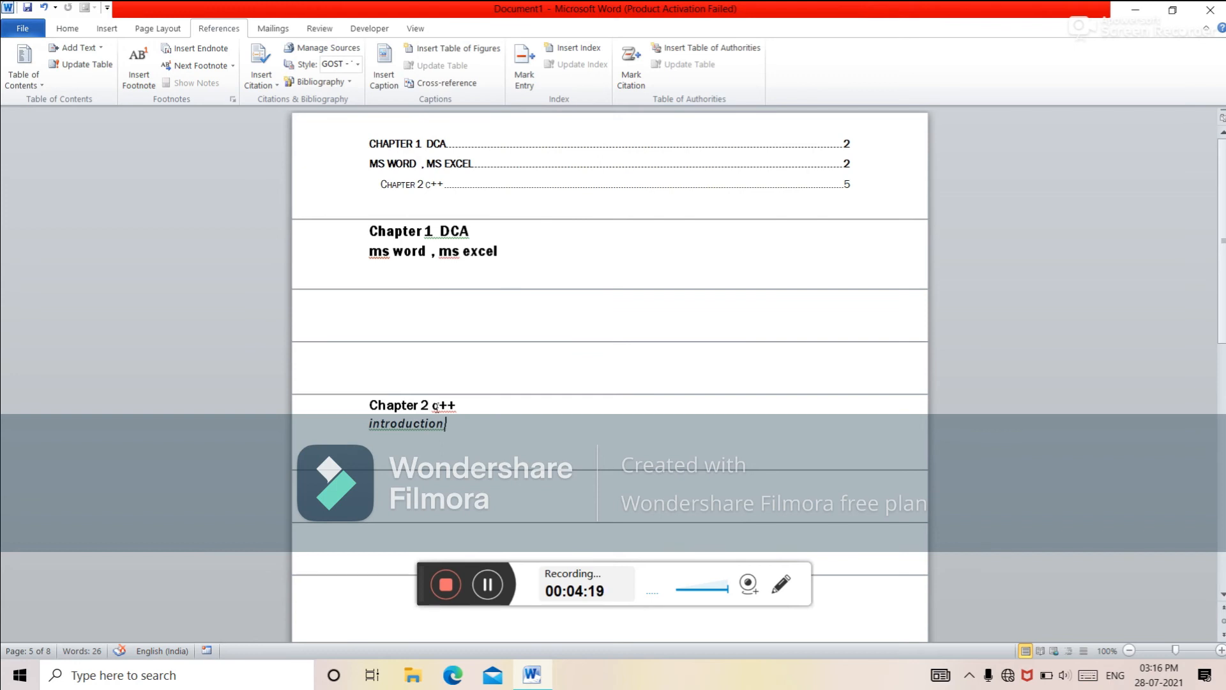
Step: Delete the subtitle text "introduction" below the Chapter 2 c++ heading
key(BackSpace)
key(BackSpace)
key(BackSpace)
key(BackSpace)
key(BackSpace)
key(BackSpace)
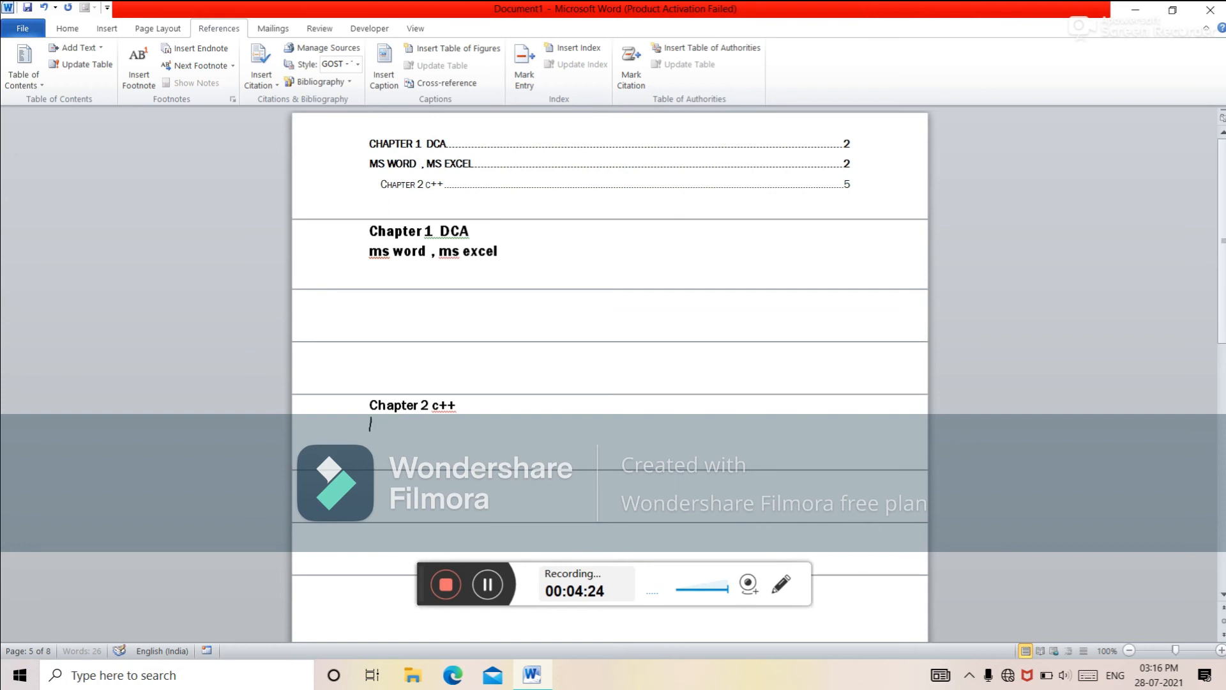
Step: Enter "introduction" in Heading 1 style below the Chapter 2 c++ heading
click(69, 29)
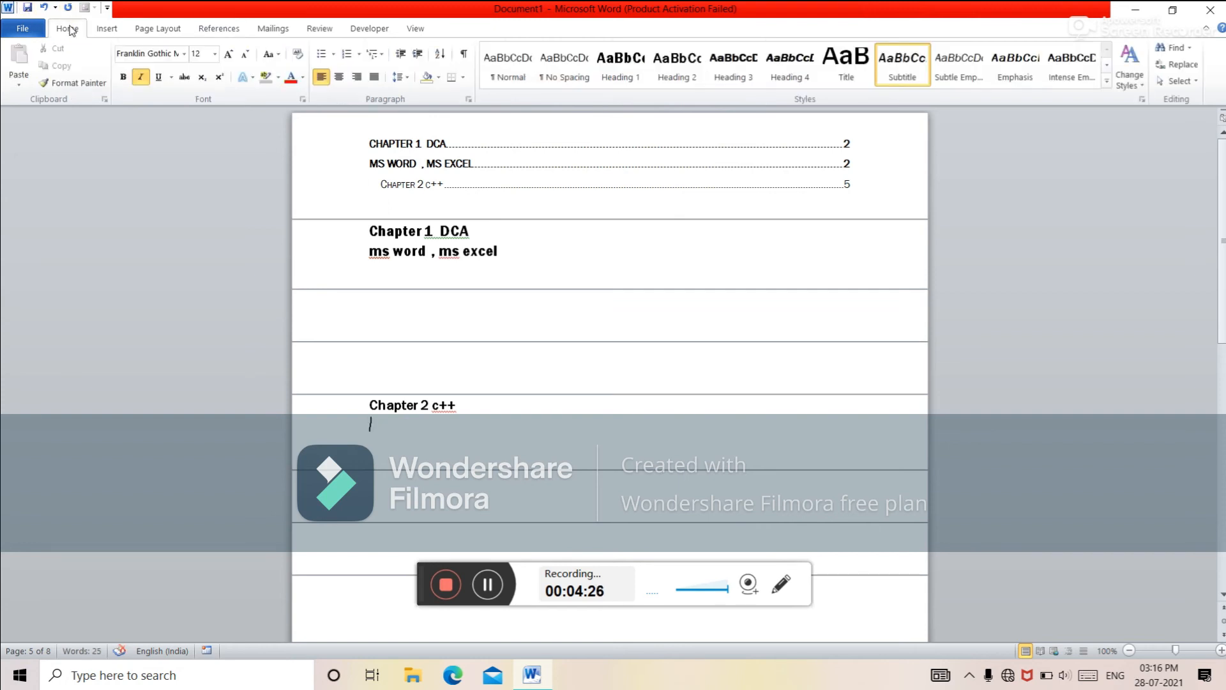
click(619, 74)
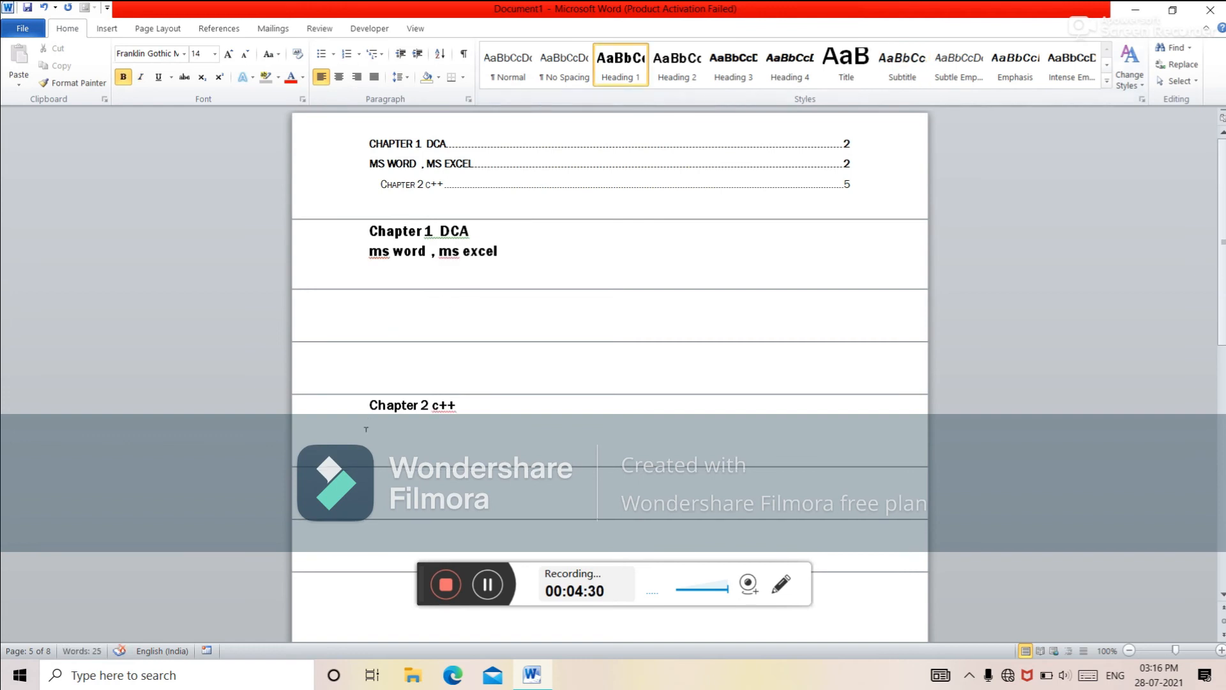
text(introduction)
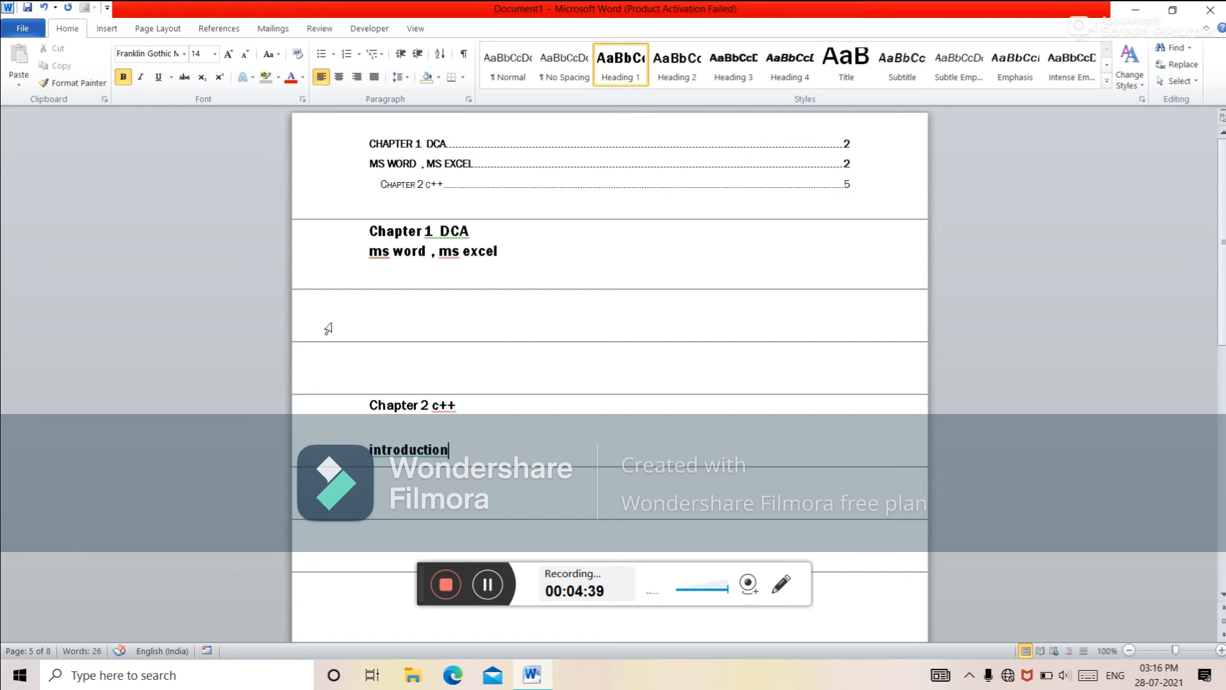
Step: Update the entire table of contents so it includes the introduction heading
click(211, 30)
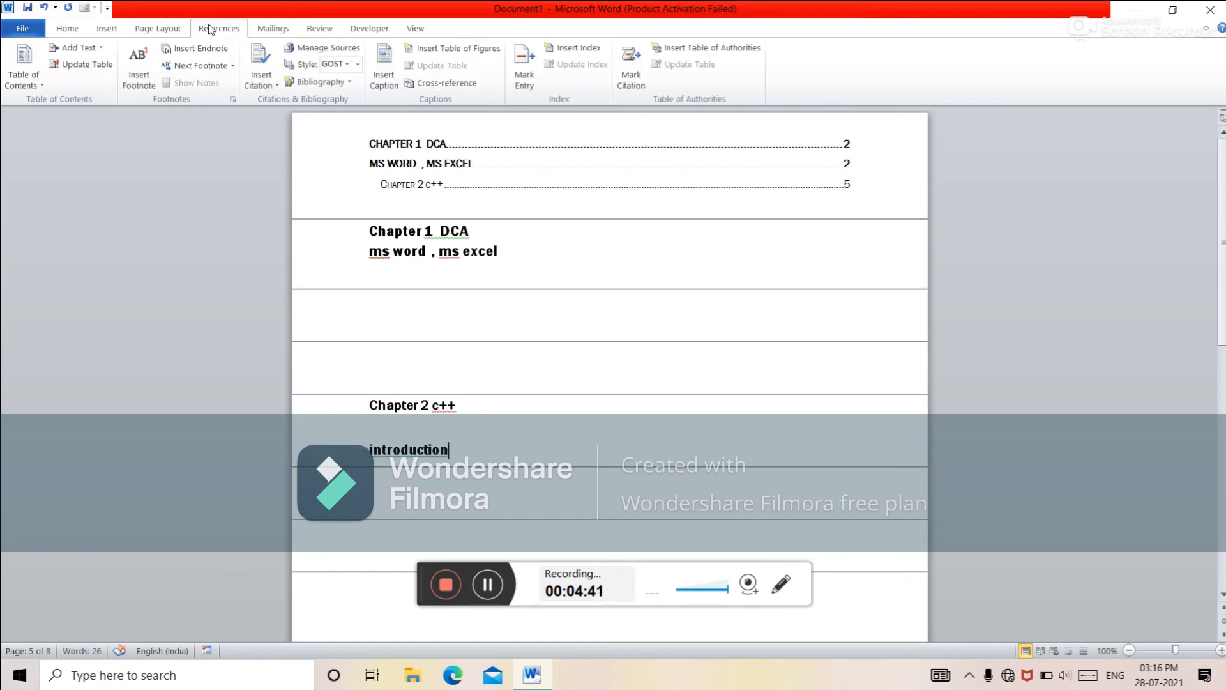
click(43, 85)
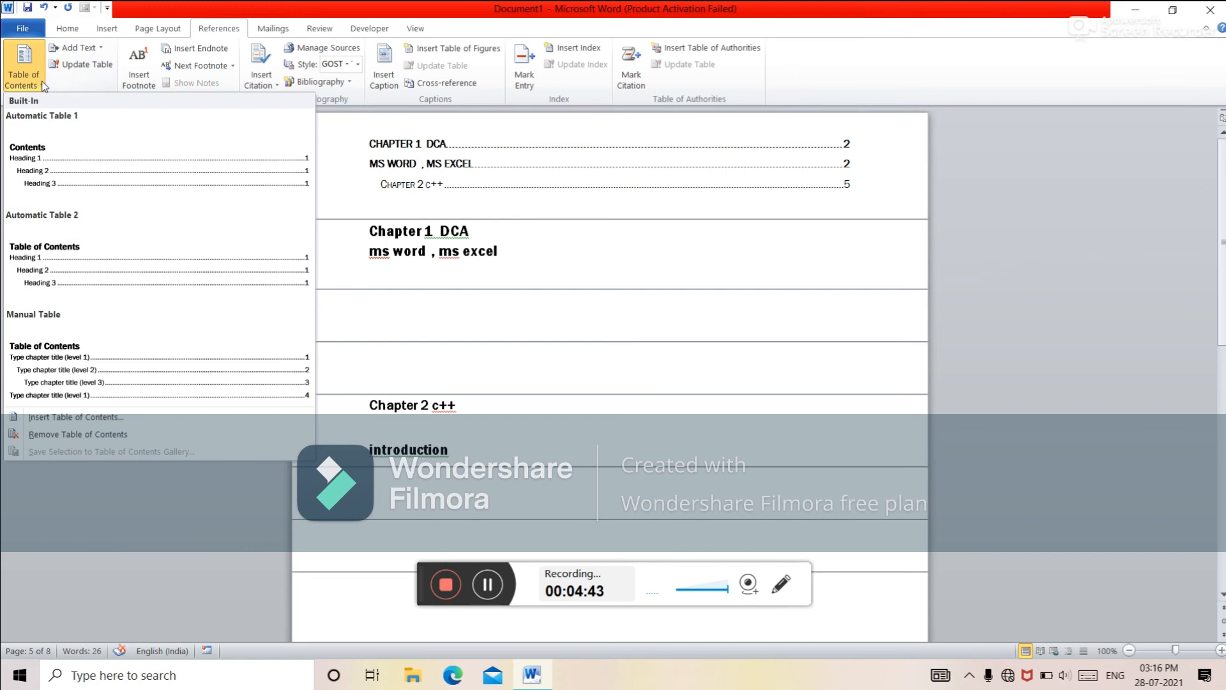
click(87, 614)
click(82, 67)
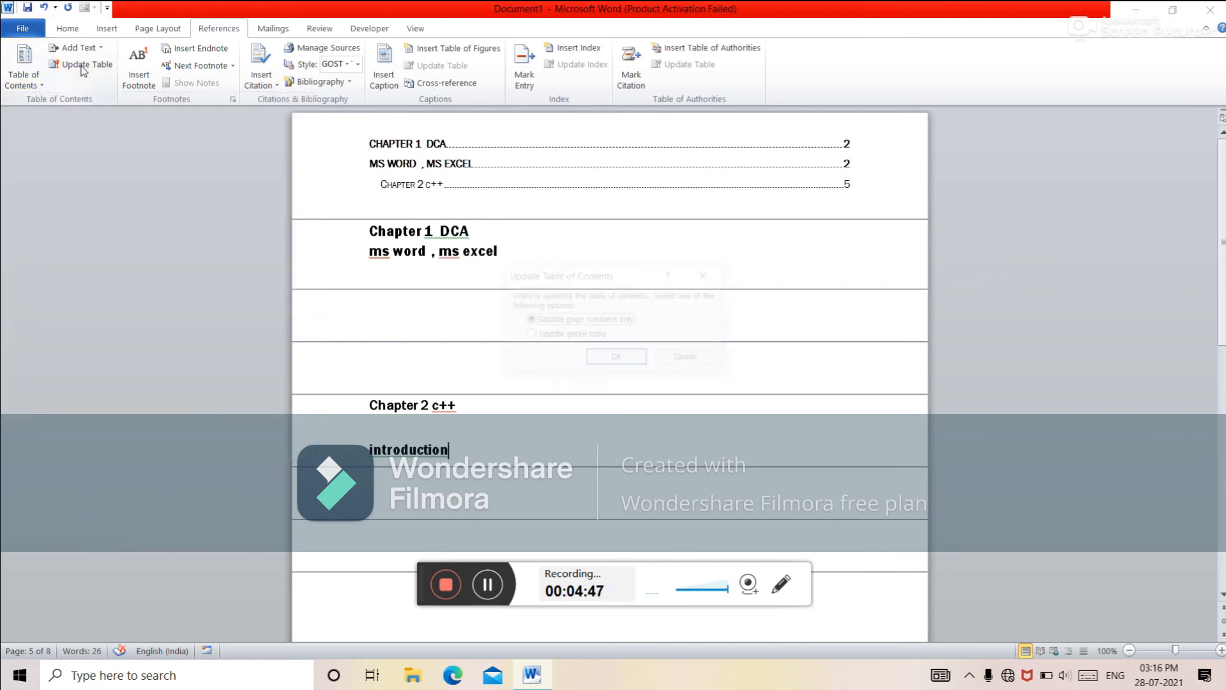
click(529, 335)
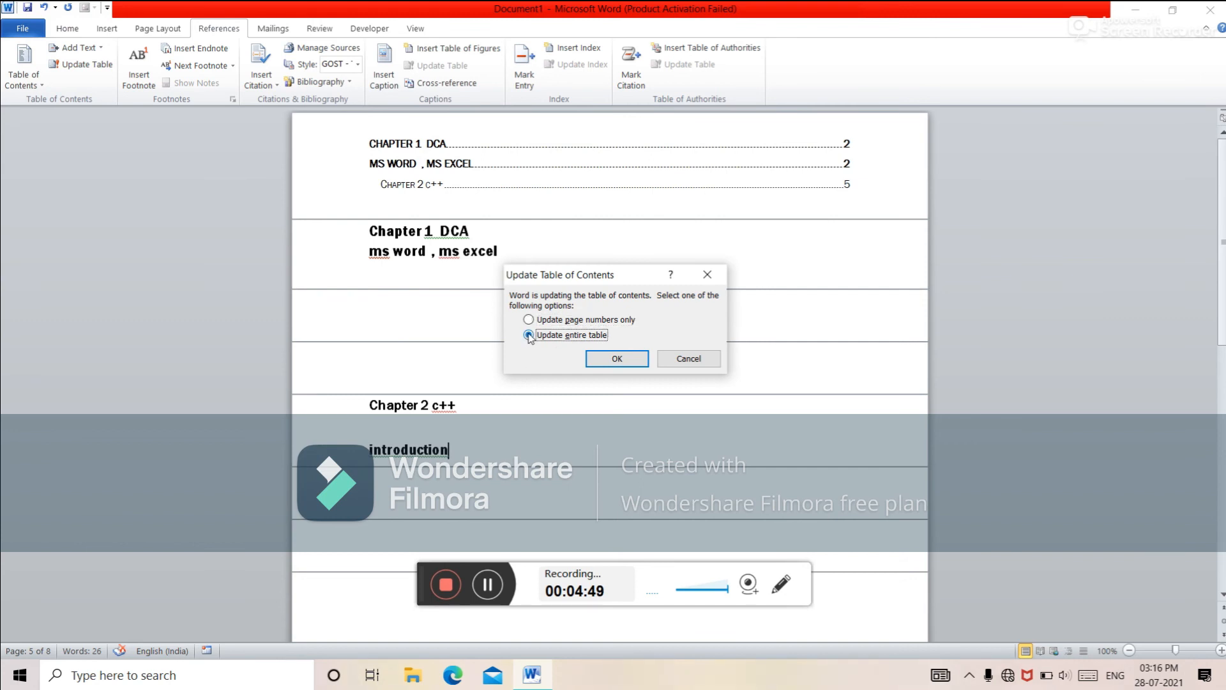
click(599, 357)
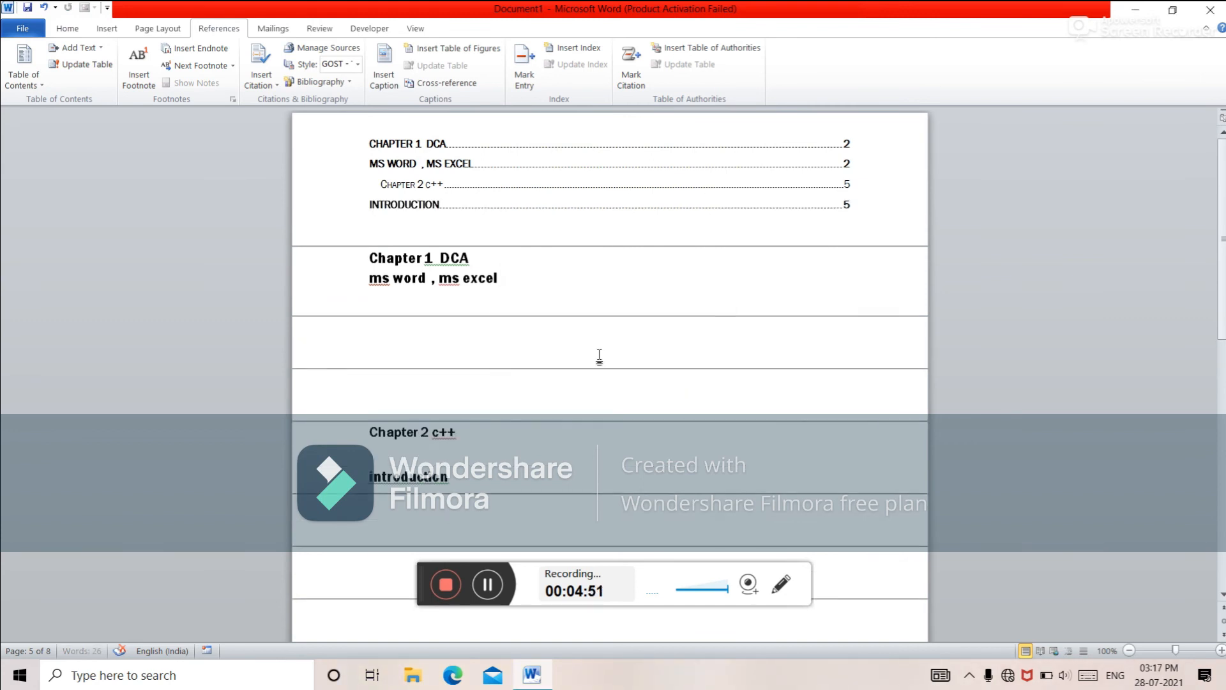